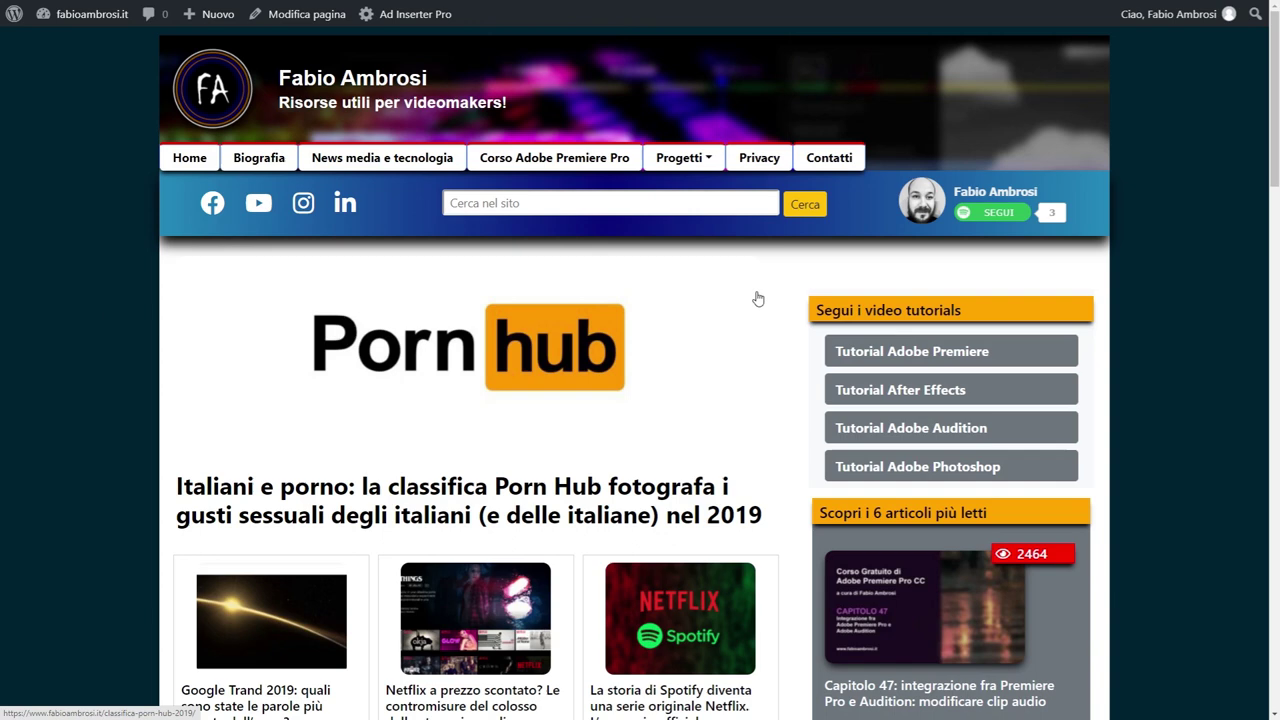
- Open the 'Corso Adobe Premiere Pro' article on fabioambrosi.it and scroll down through it
click(554, 160)
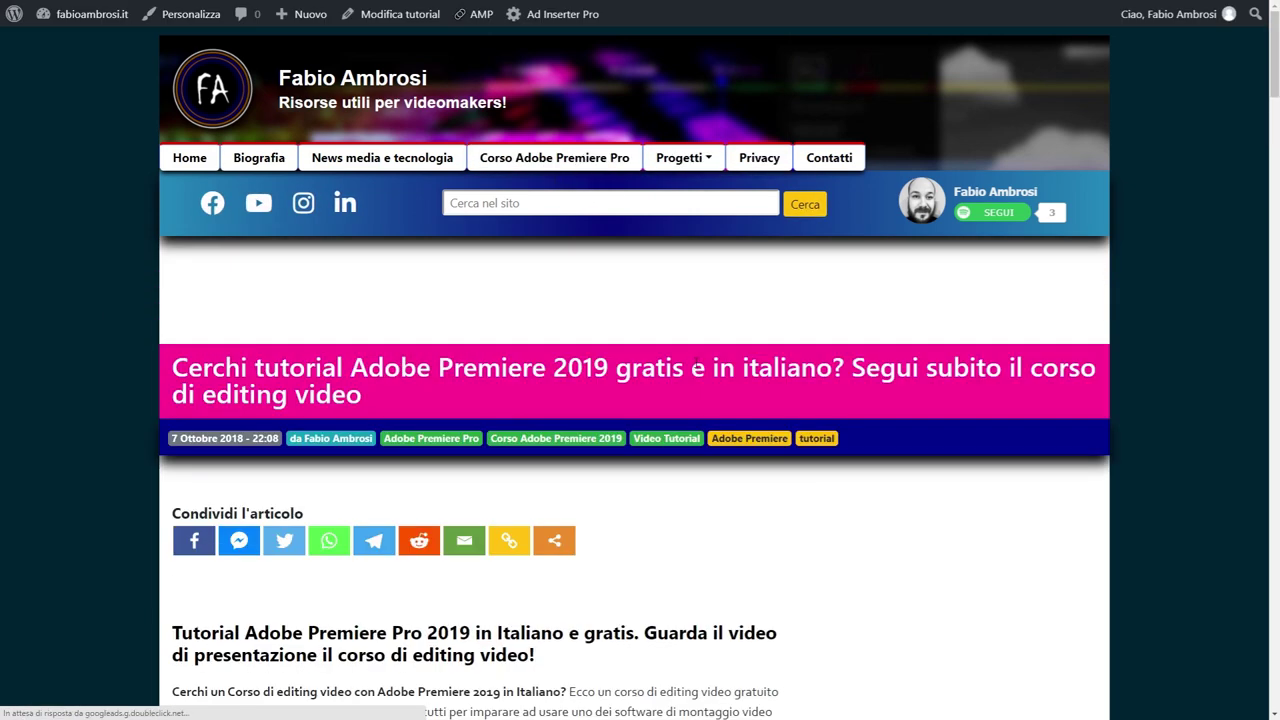
scroll(696, 362, down, 2)
scroll(696, 362, down, 1)
scroll(696, 362, down, 3)
scroll(696, 362, down, 3)
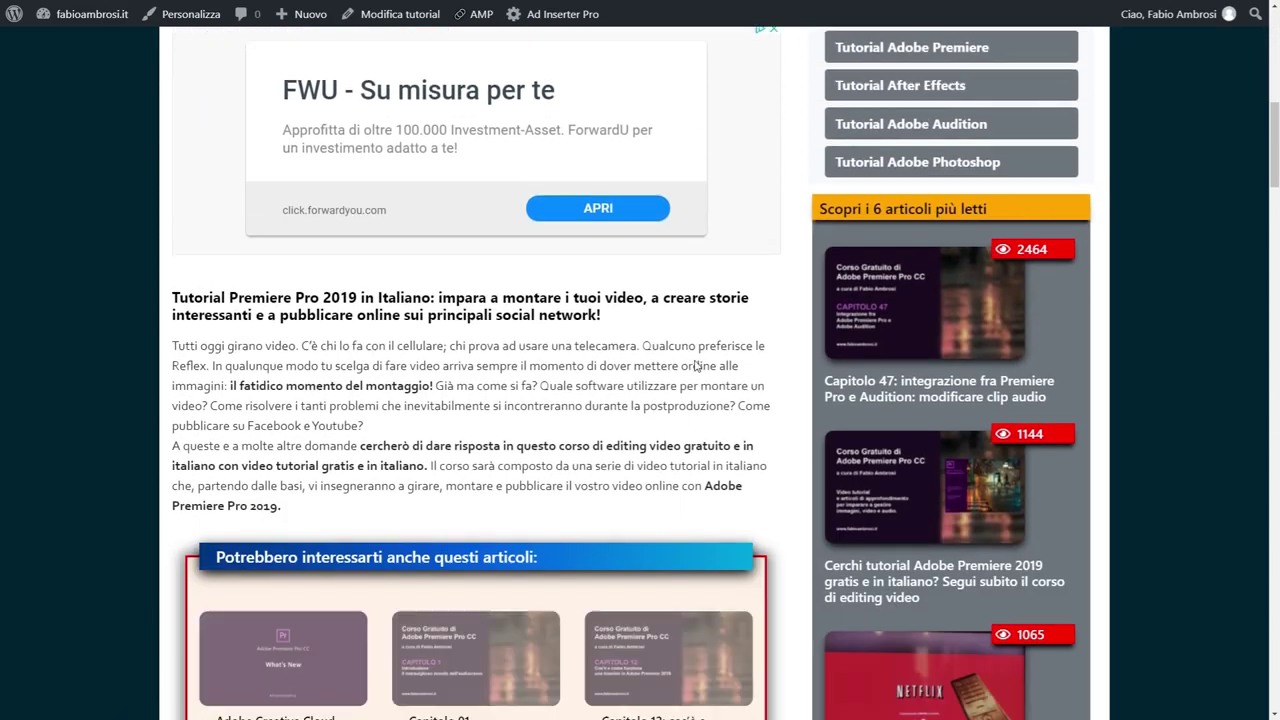
scroll(694, 365, down, 3)
scroll(694, 365, down, 3)
scroll(694, 365, down, 3)
scroll(694, 365, down, 4)
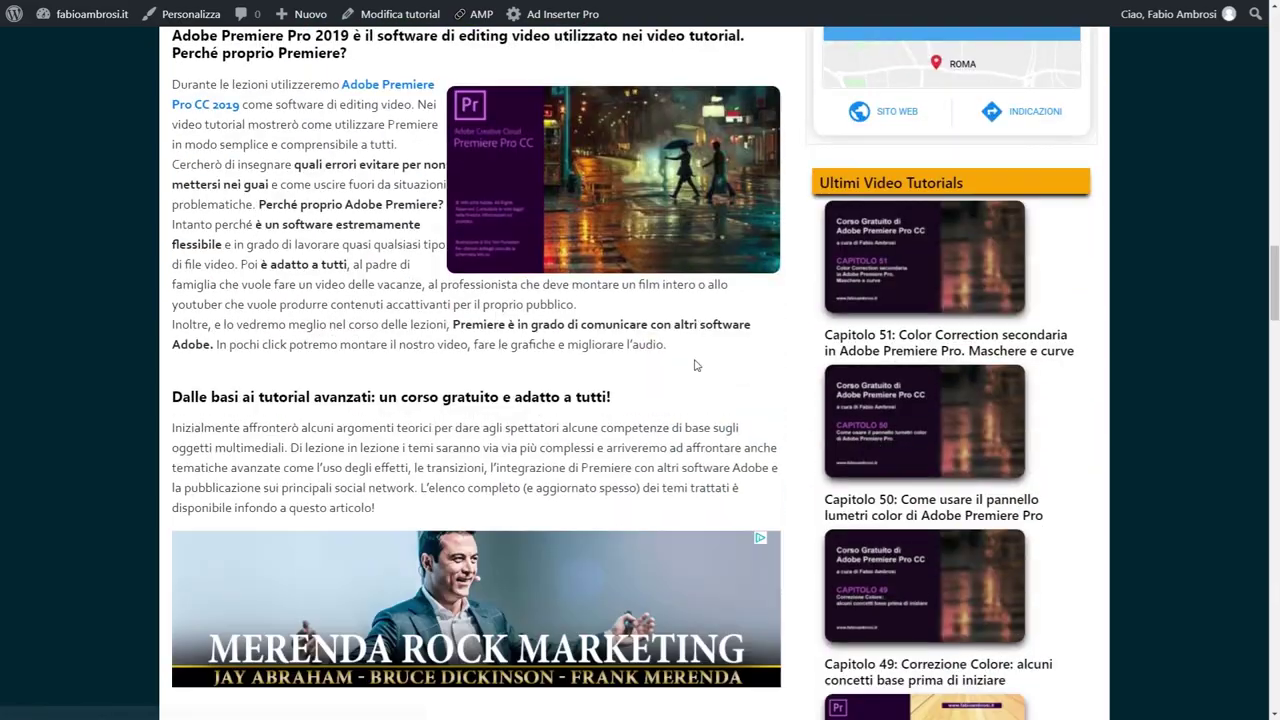
scroll(694, 365, down, 4)
scroll(696, 365, down, 5)
scroll(692, 363, down, 5)
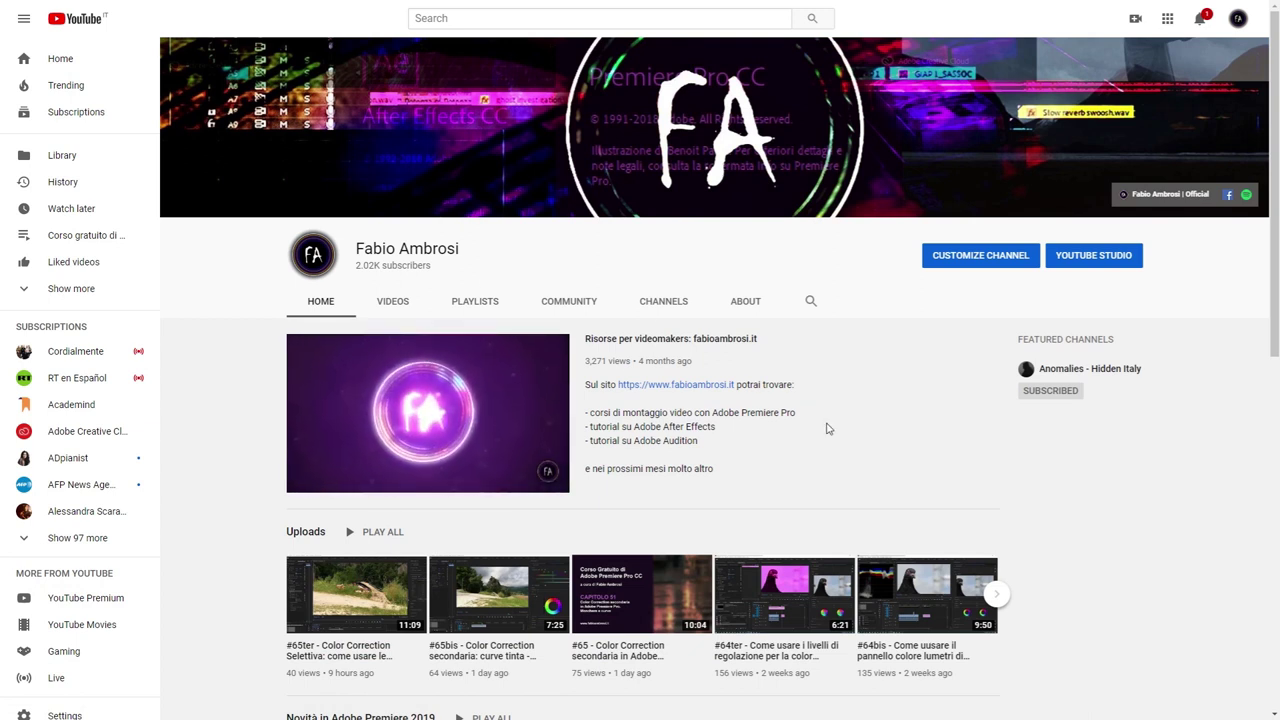
- Show the channel's VIDEOS tab and browse the uploads back to the top
click(392, 303)
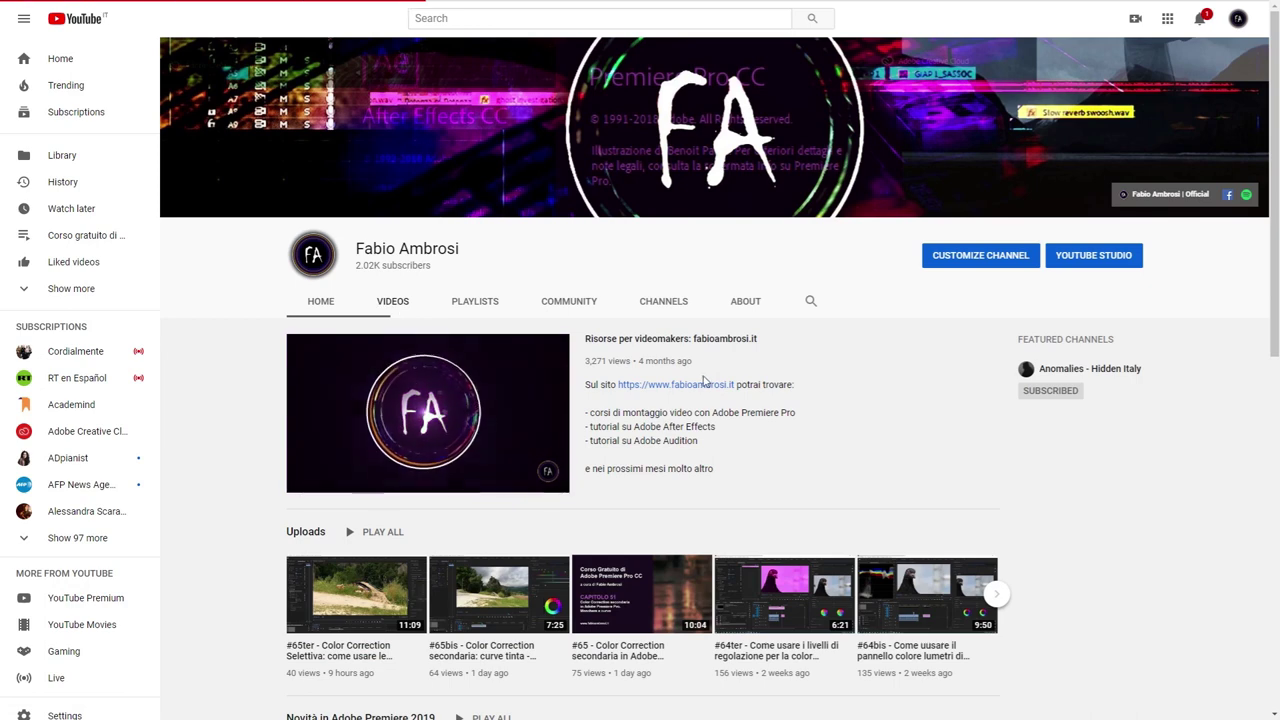
scroll(703, 377, down, 3)
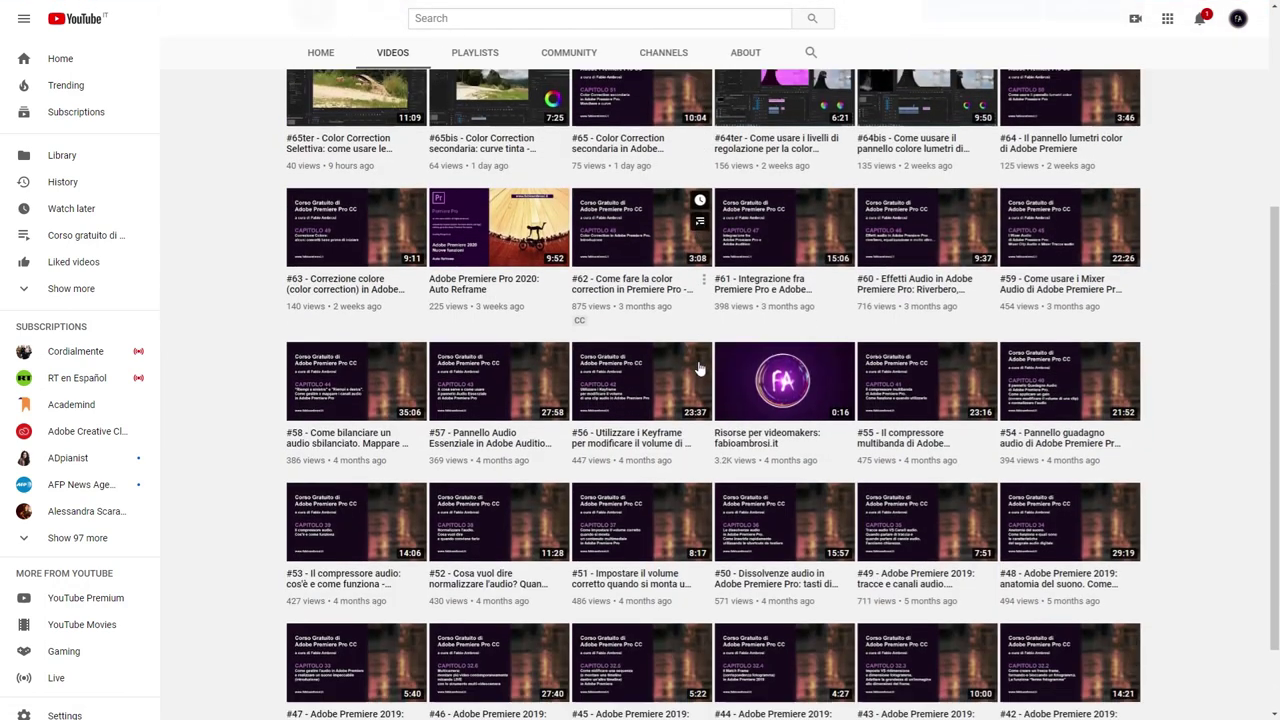
scroll(700, 370, down, 1)
scroll(700, 370, up, 4)
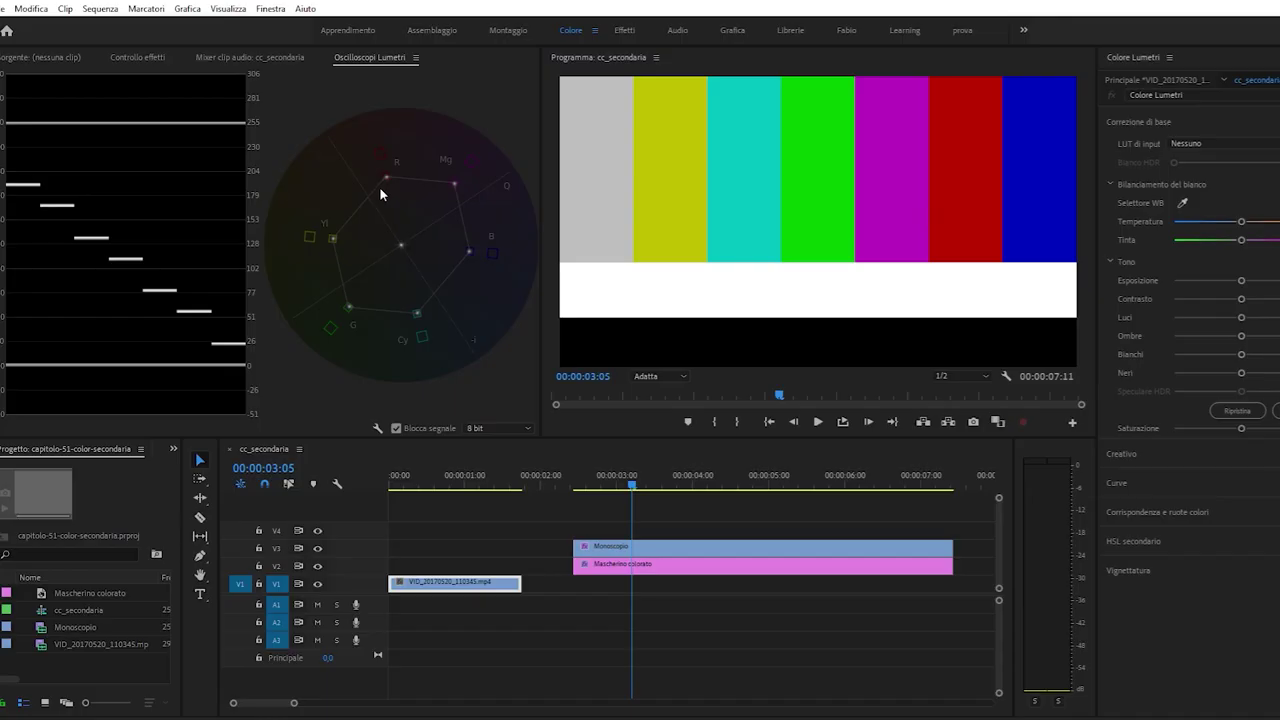
- Uncheck Waveform (Luma) in the Lumetri Scopes options and maximize the scopes panel
right_click(379, 186)
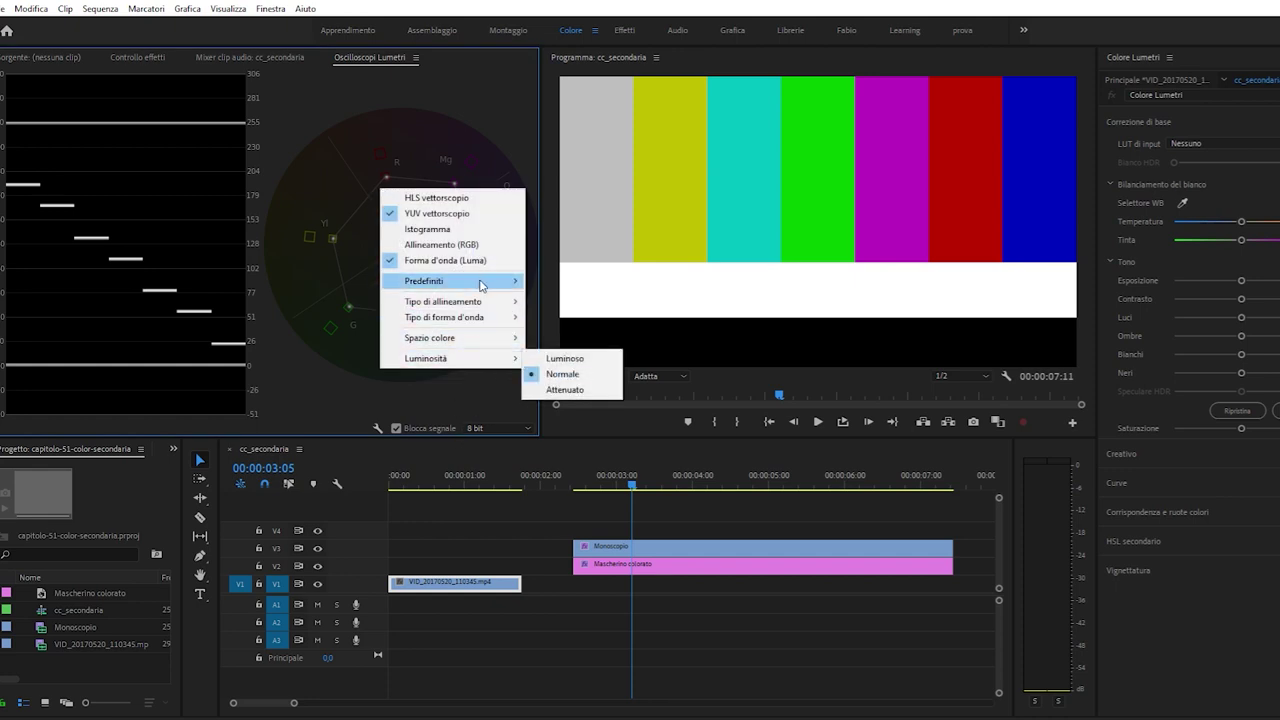
click(150, 226)
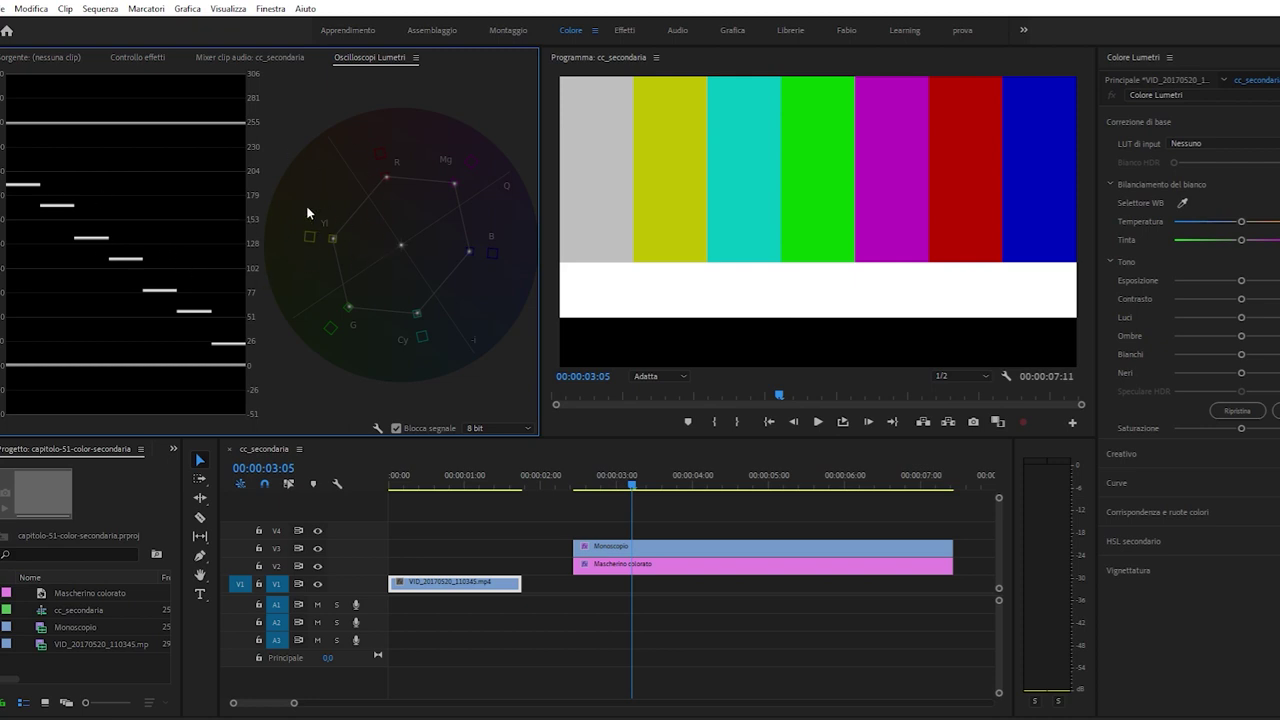
right_click(348, 142)
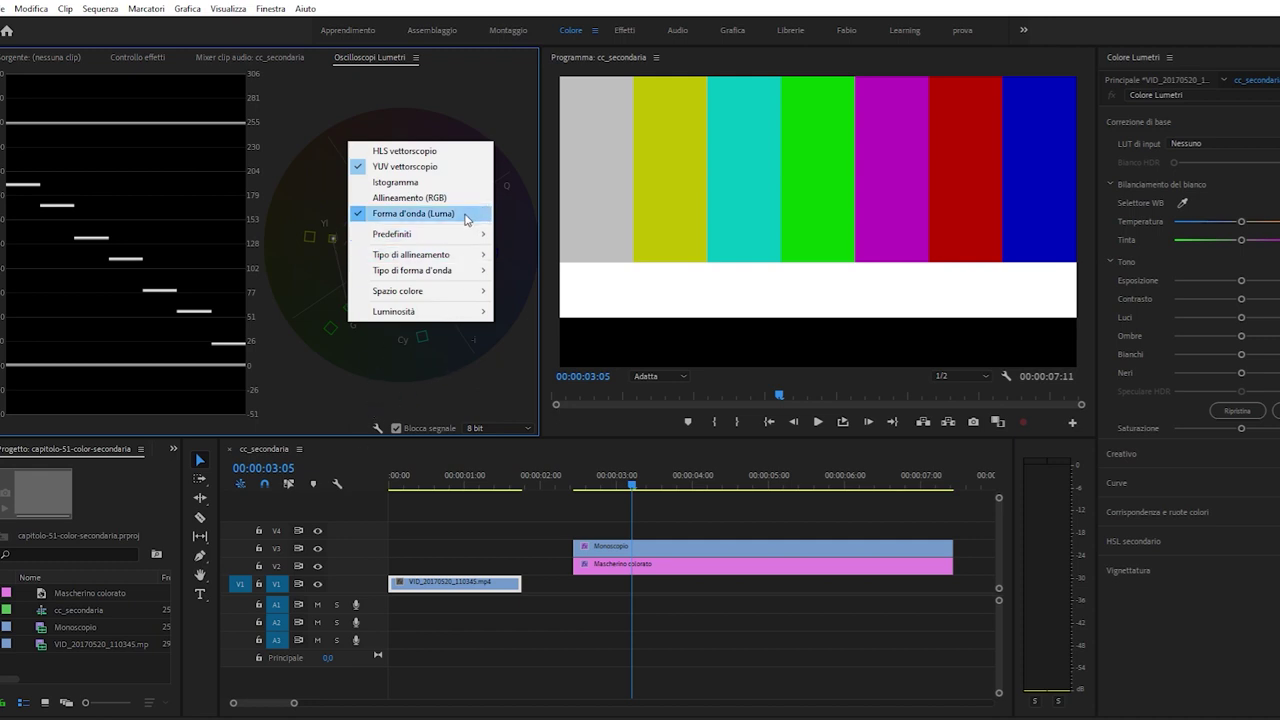
click(466, 218)
key(grave)
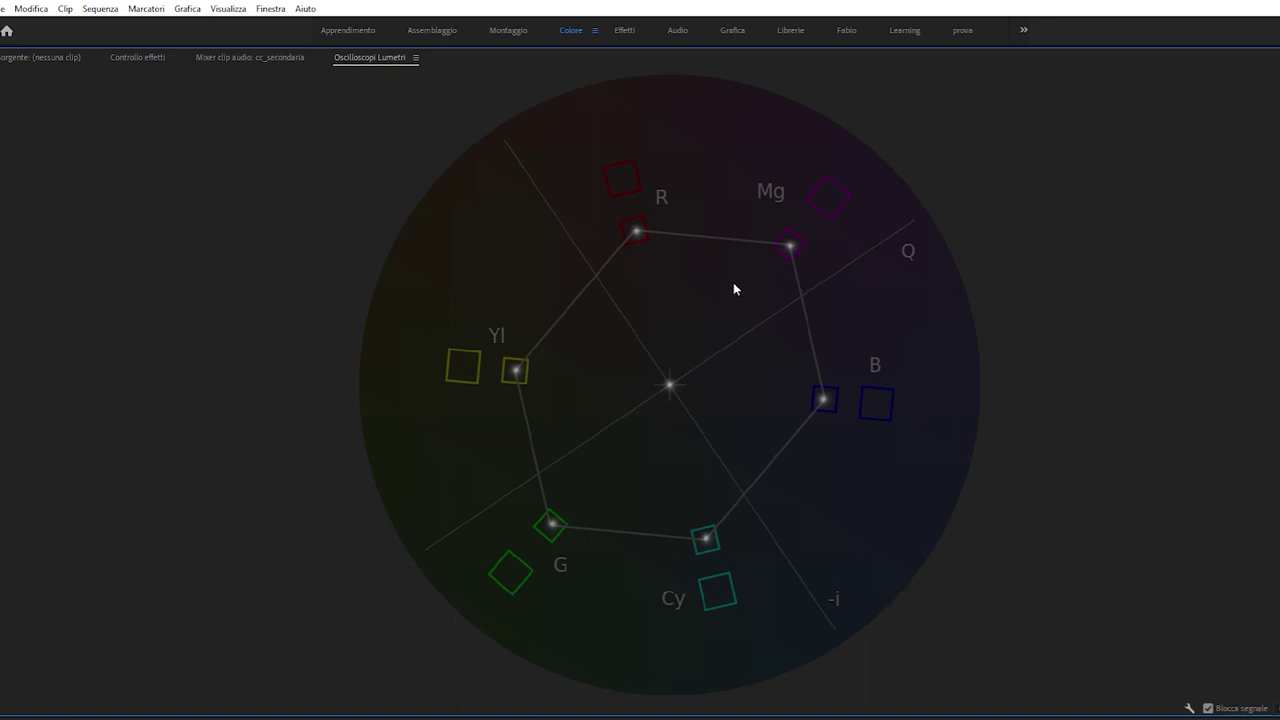
- Restore the scopes panel, then maximize and restore the Program monitor with the grave key
key(grave)
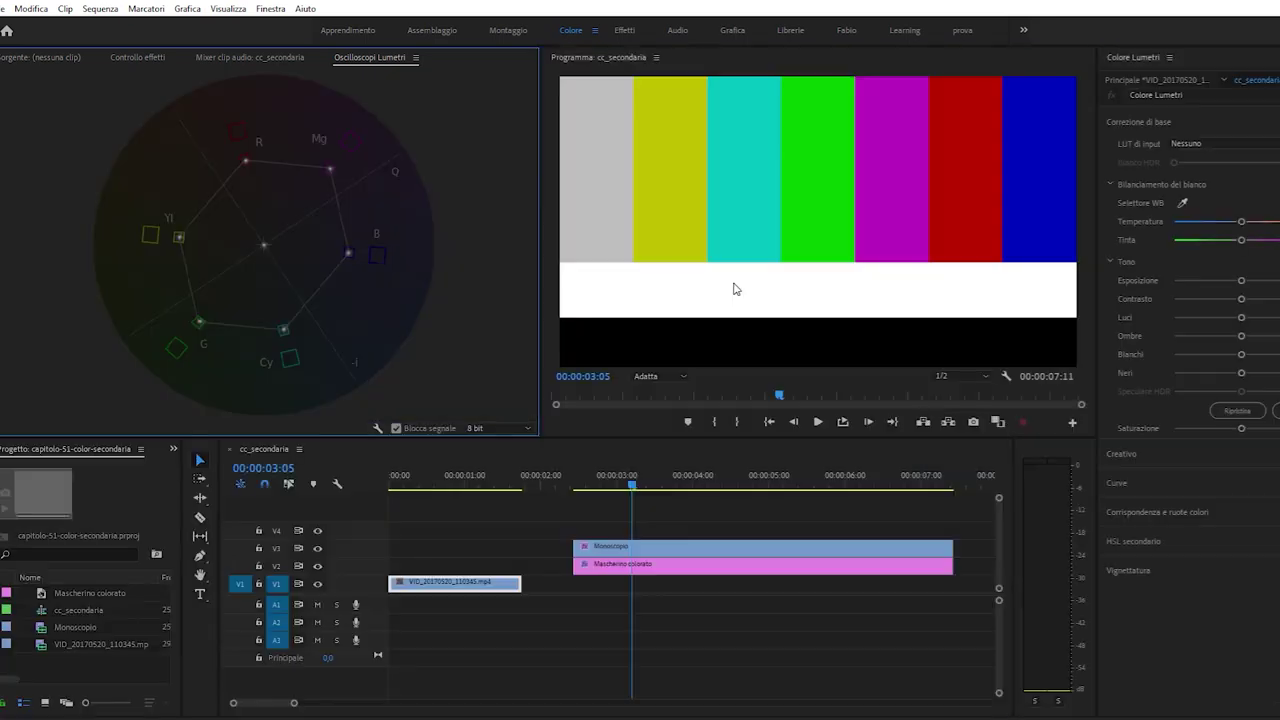
key(grave)
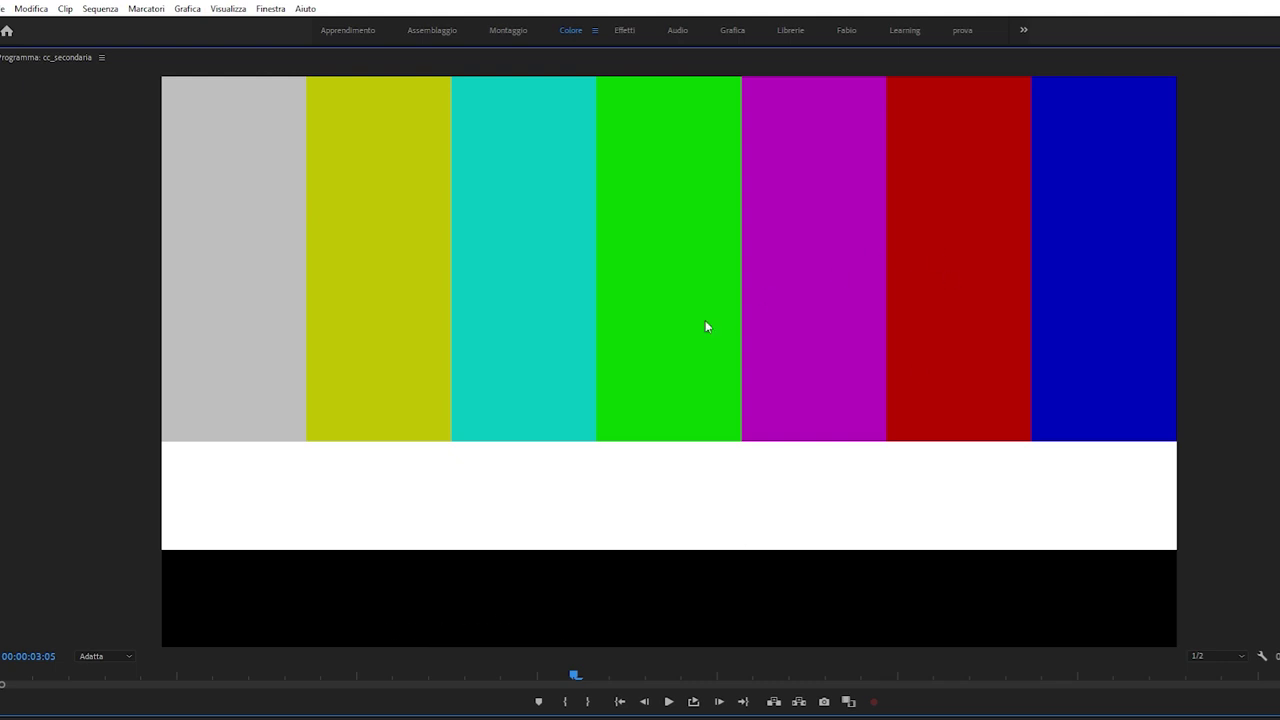
key(grave)
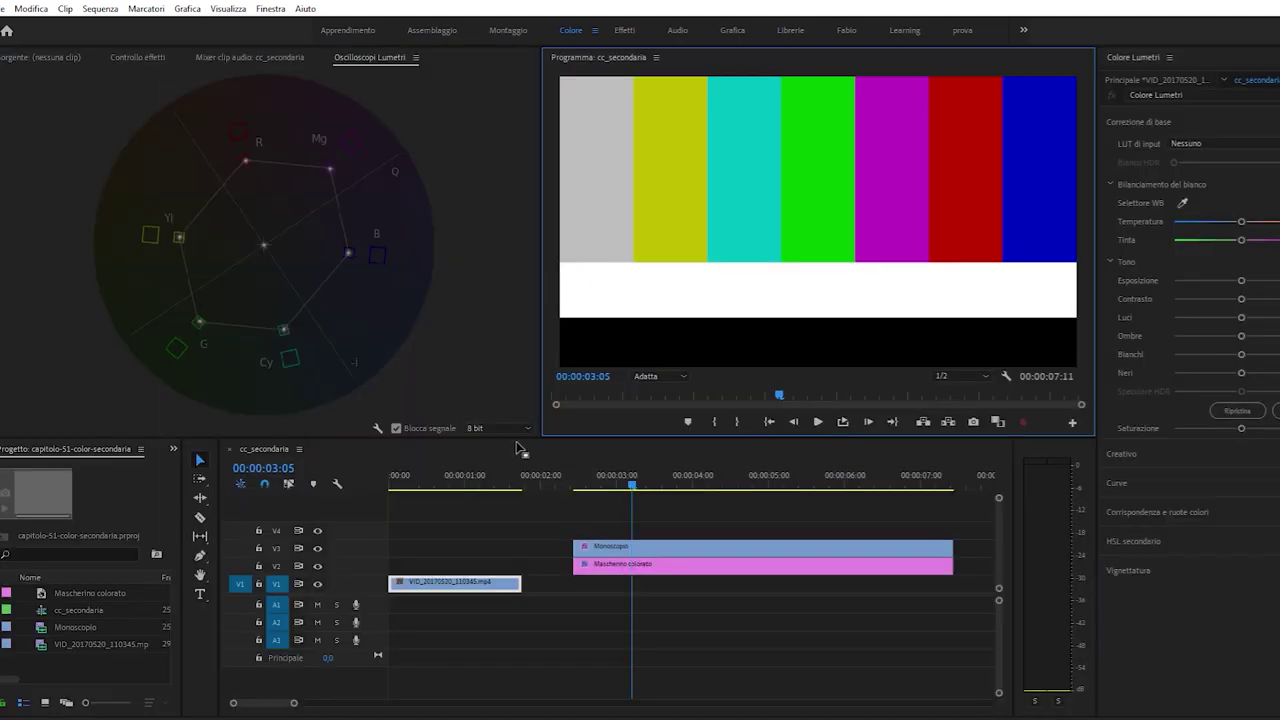
- Lower the timeline divider and widen the Lumetri Scopes panel into the Program monitor
drag(522, 438, 522, 643)
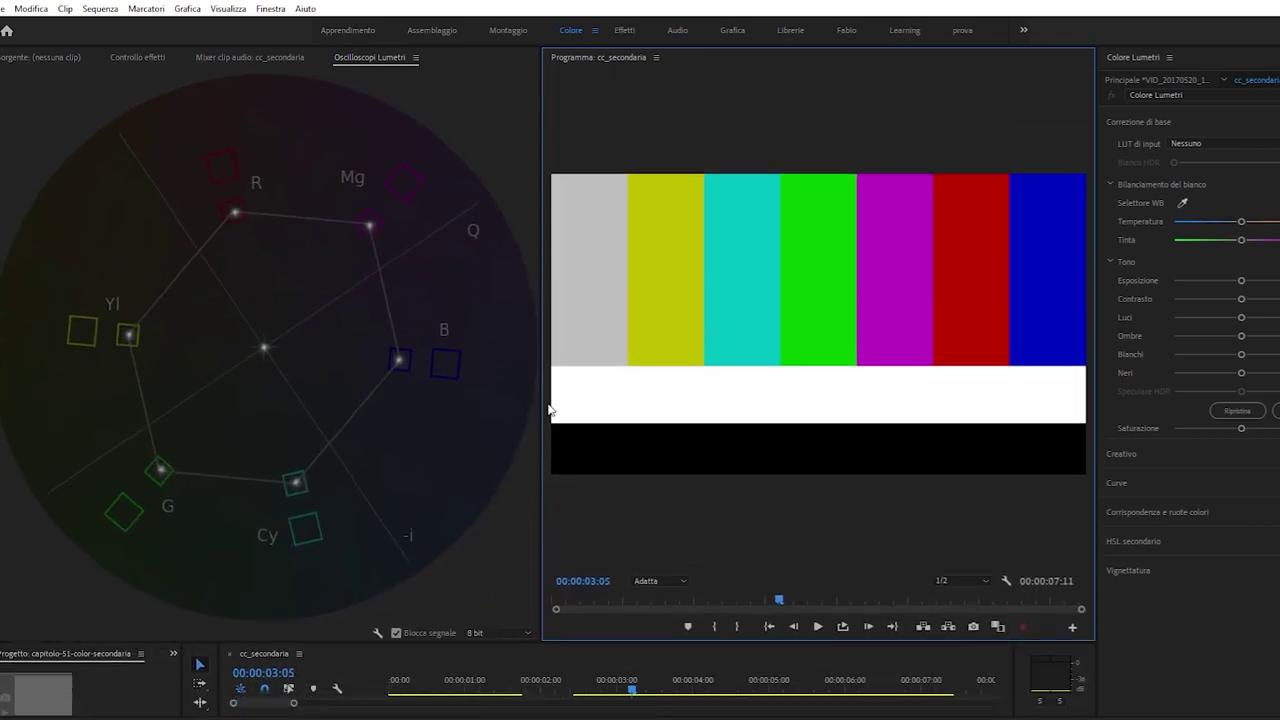
drag(543, 408, 670, 404)
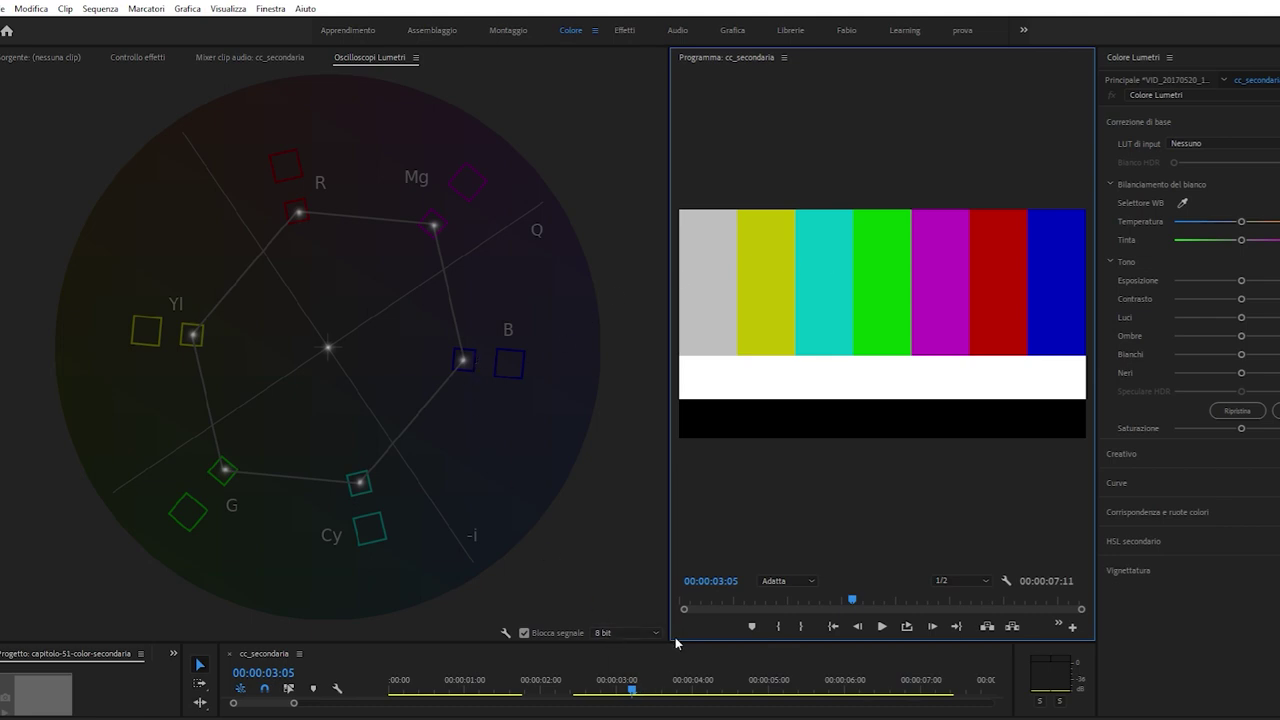
- Enlarge the timeline, move the playhead to 00:00:00:15 on the landscape clip, then shrink it again
drag(676, 642, 676, 482)
click(437, 536)
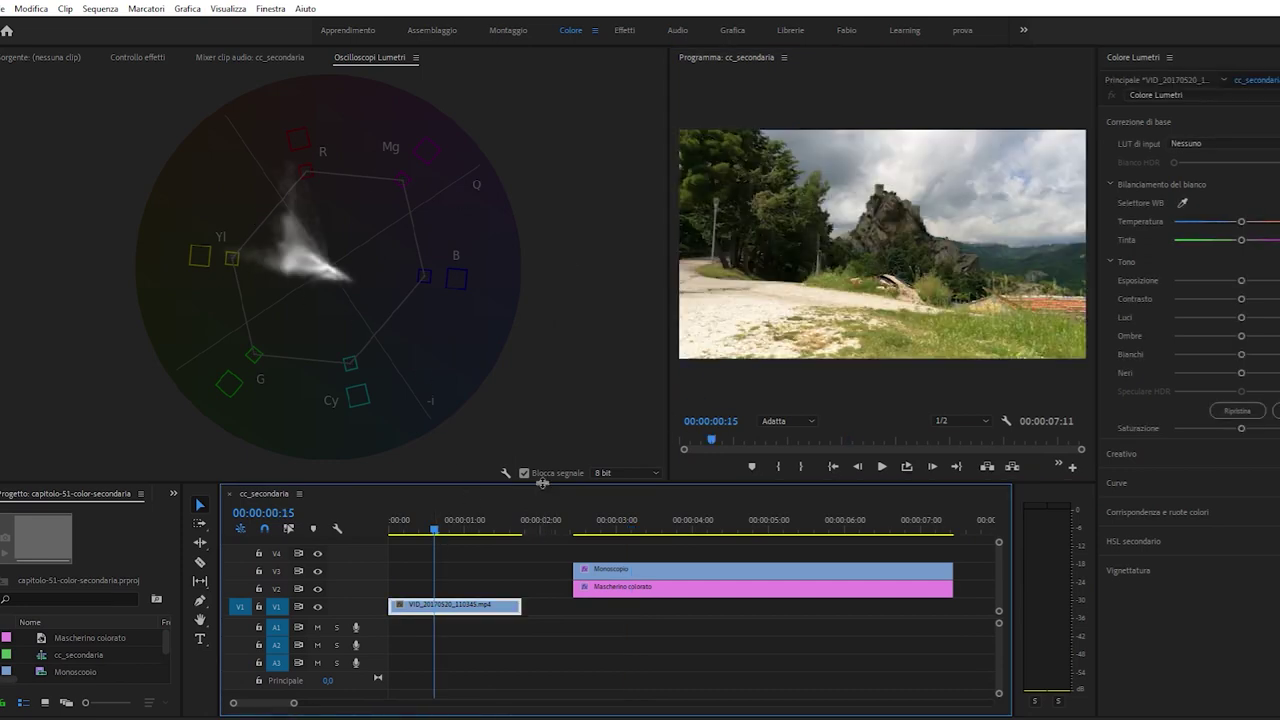
drag(541, 483, 519, 640)
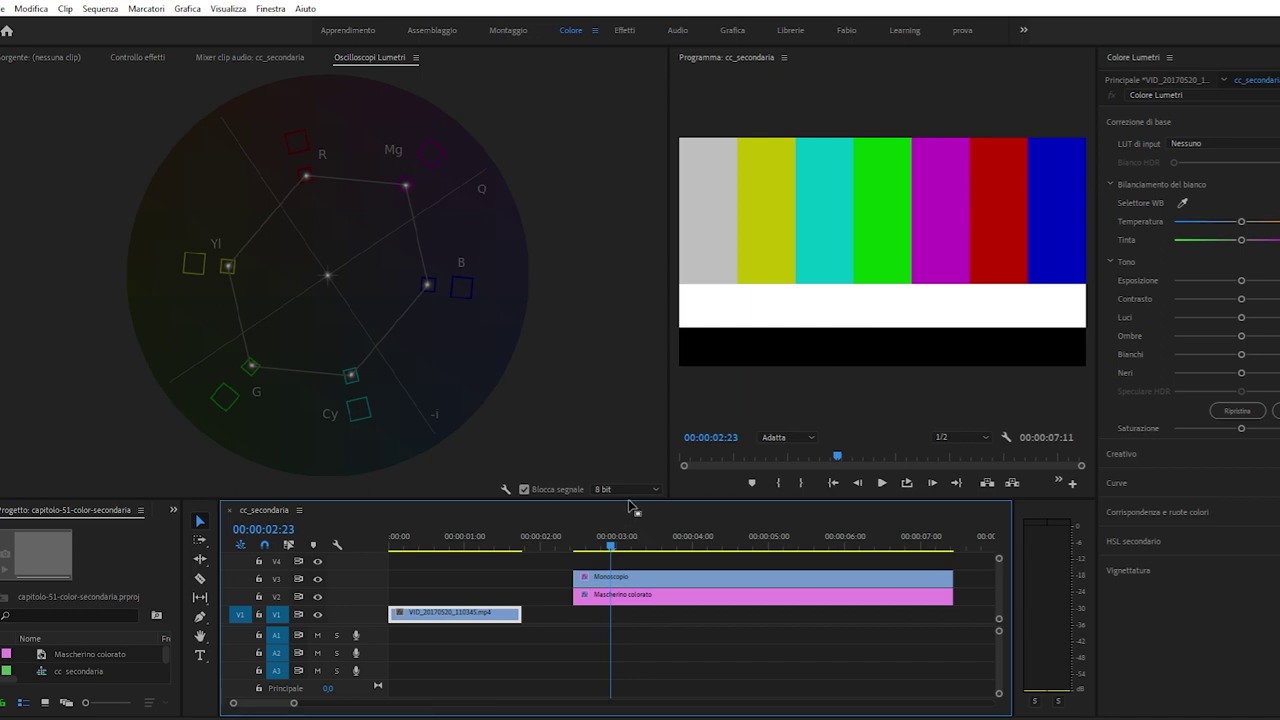
- Drag the divider above the timeline down to give the vectorscope and monitor more height
drag(630, 496, 630, 640)
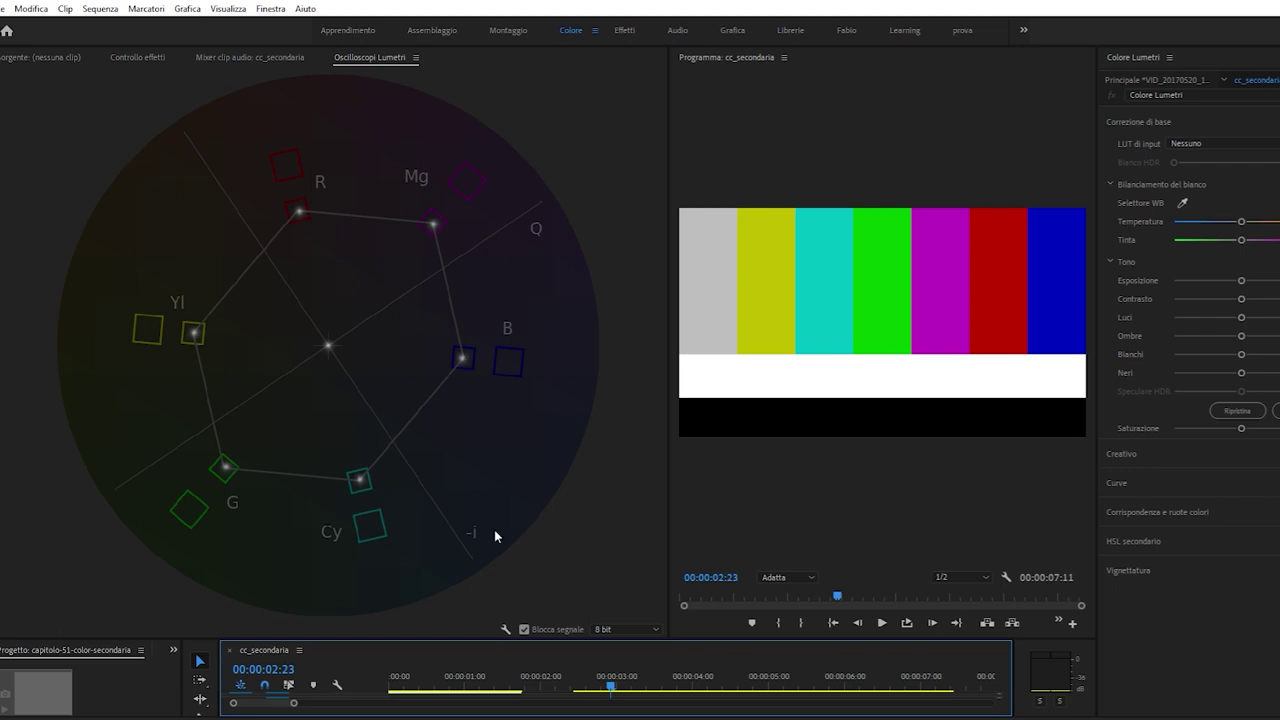
- Move the playhead to 00:00:00:23 on the landscape clip
click(459, 676)
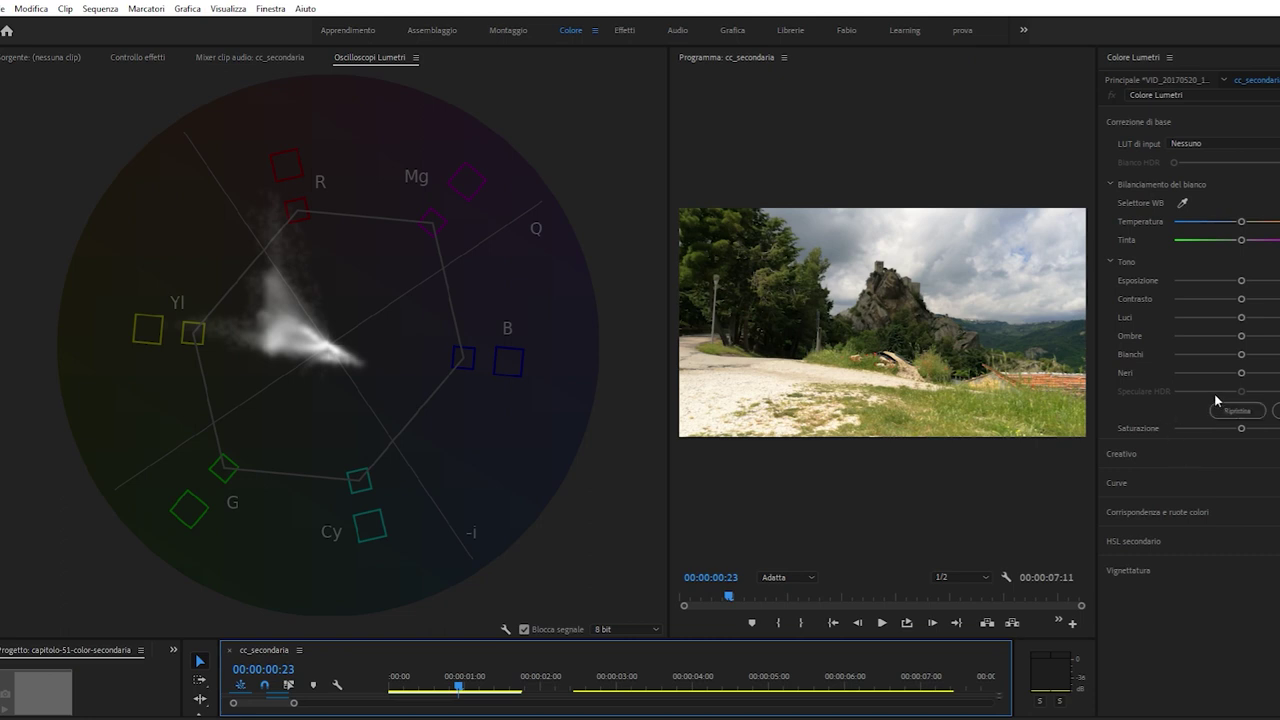
- Drag the Basic Correction Saturation slider left, then nudge it partway back
drag(1241, 428, 1224, 432)
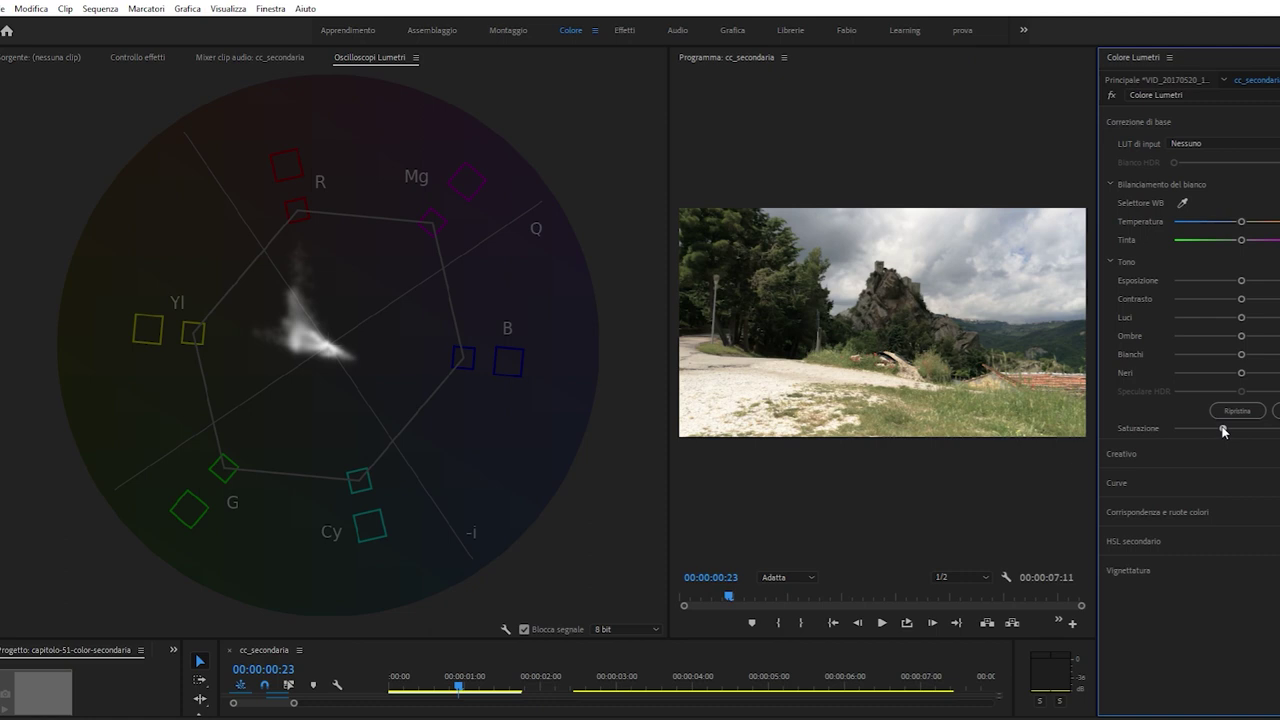
mouse_move(1223, 431)
mouse_down()
mouse_move(1241, 431)
mouse_move(1221, 432)
mouse_up()
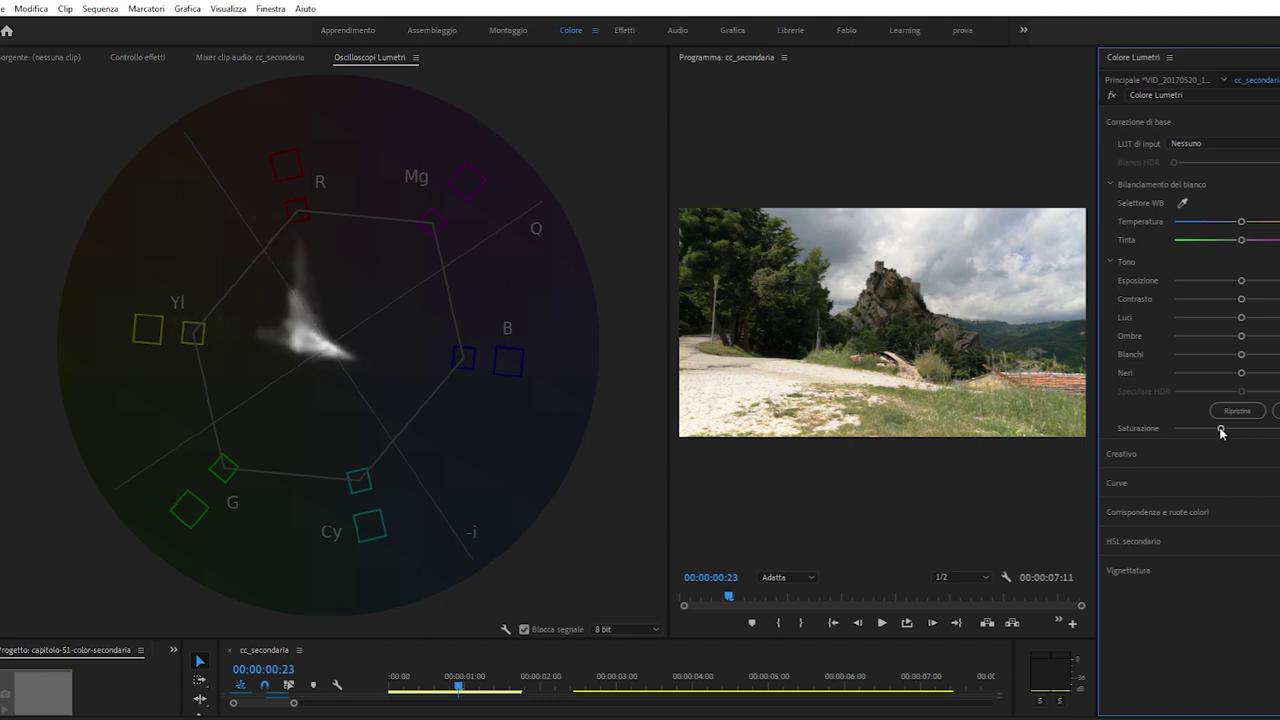
- Expand Lumetri's Creative section and raise the Vibrance (Vividezza) slider
click(1166, 452)
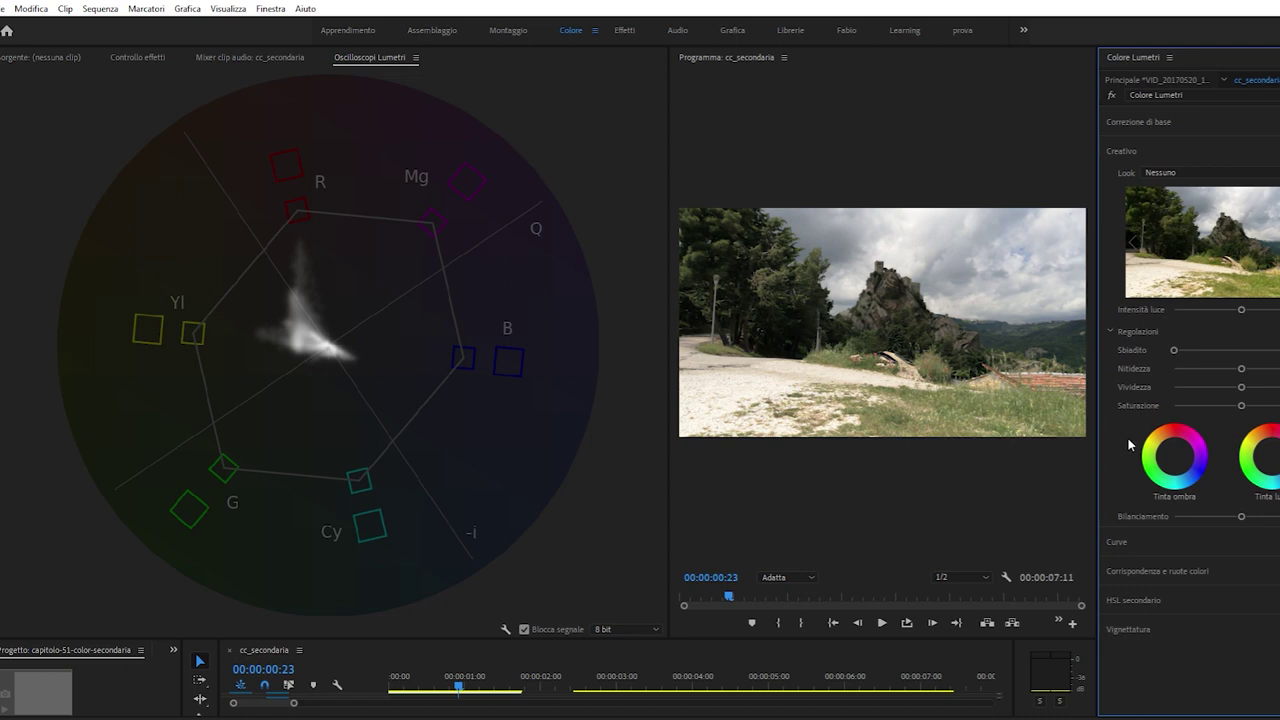
drag(1241, 388, 1277, 390)
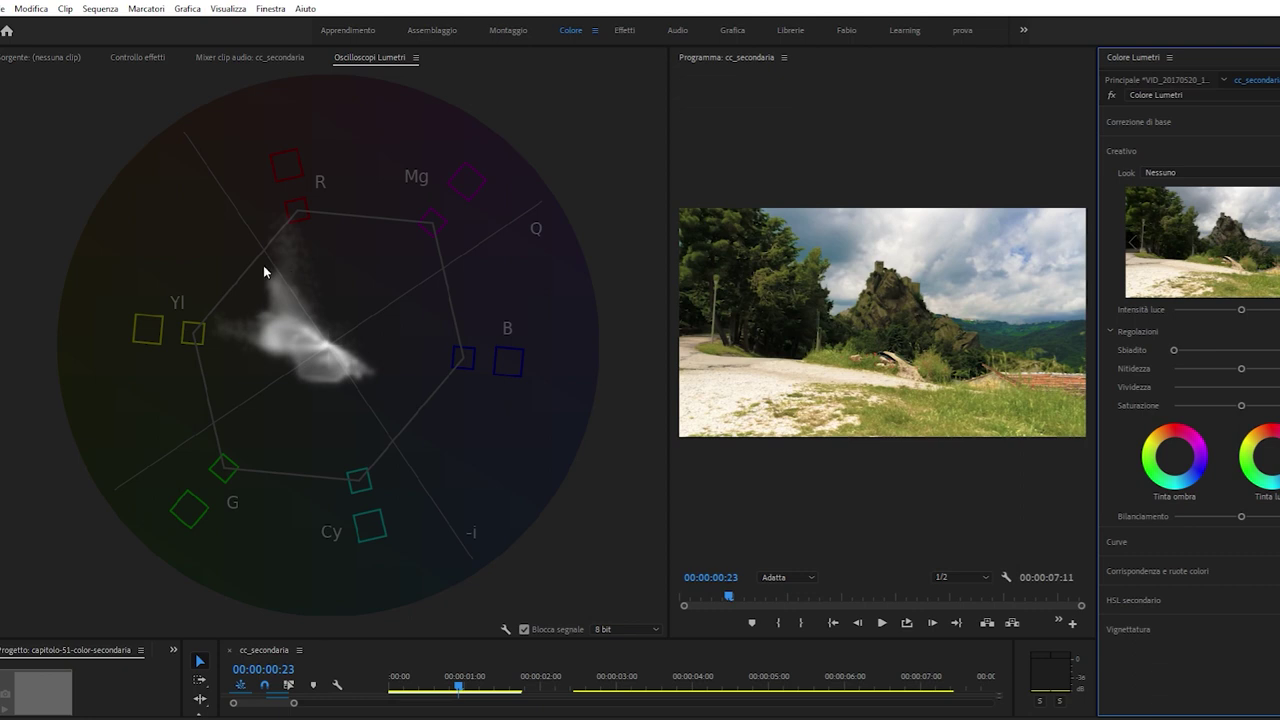